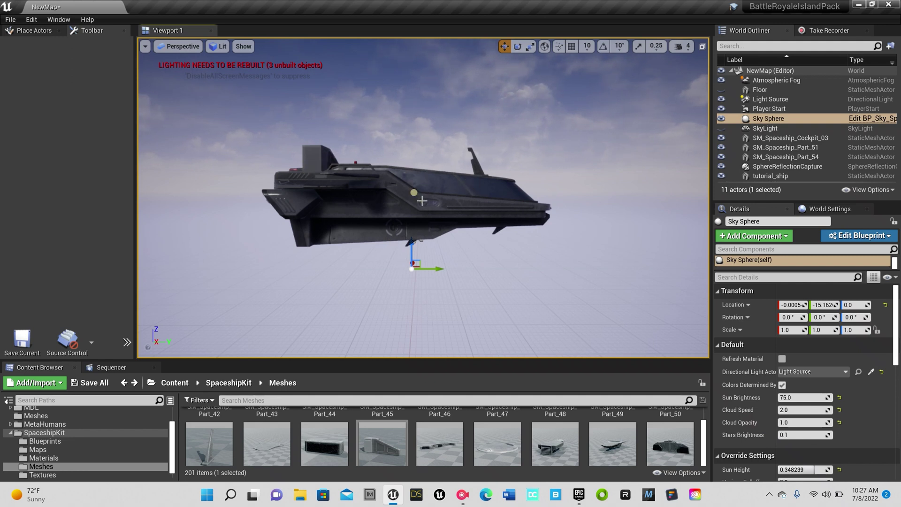
- Inspect the top block, fin and cockpit body, moving the cockpit to show the pieces are separate
click(312, 157)
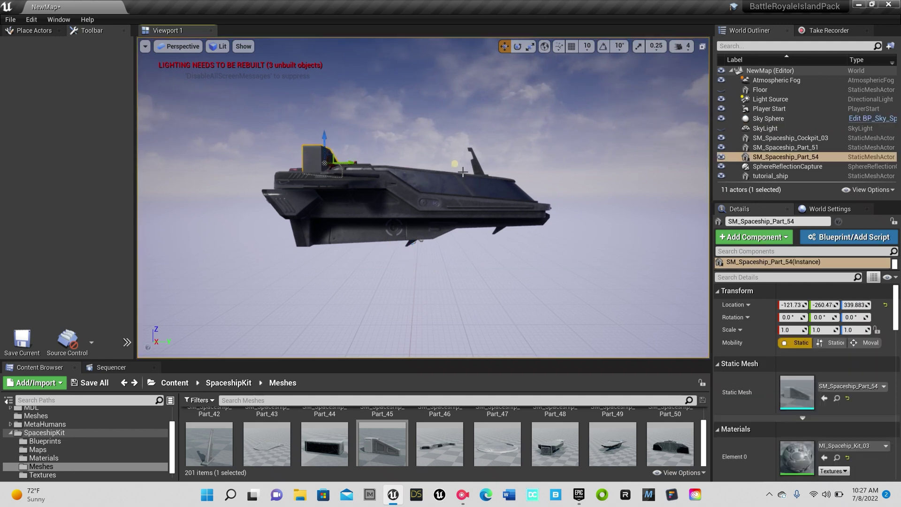
click(477, 167)
click(460, 187)
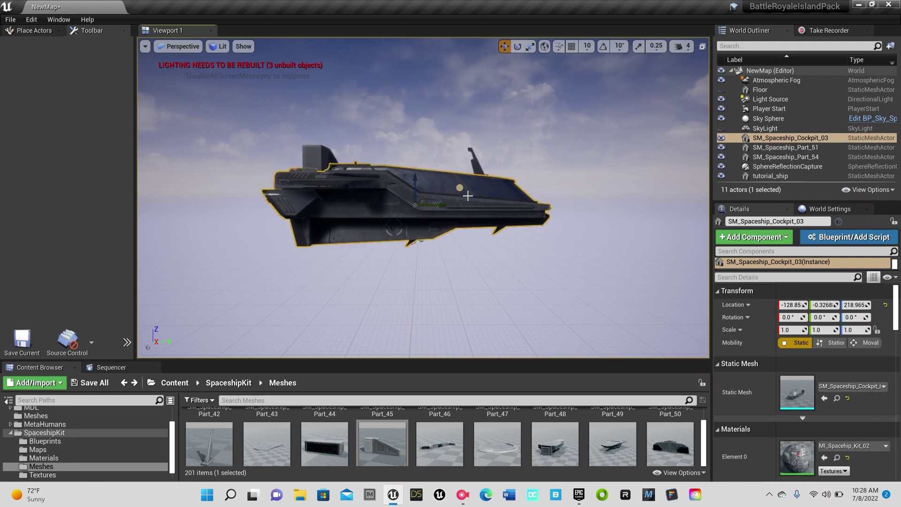
drag(416, 182, 437, 202)
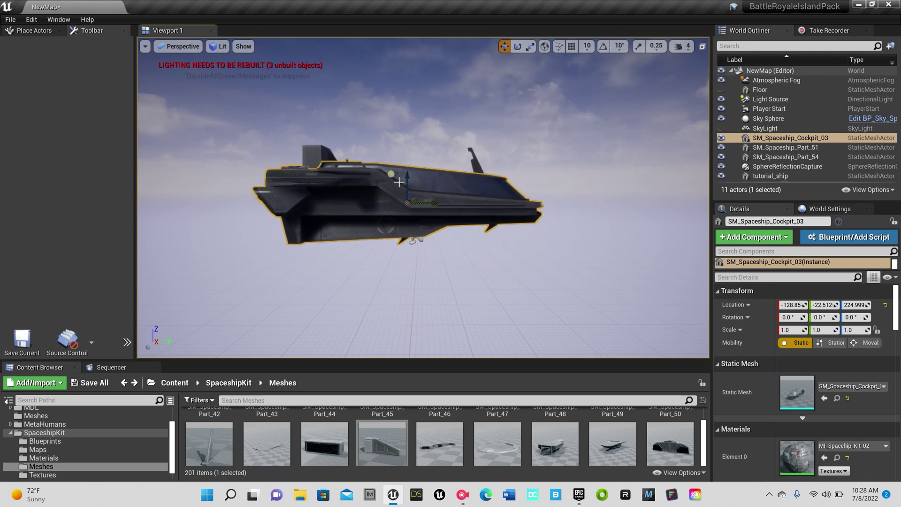
click(372, 126)
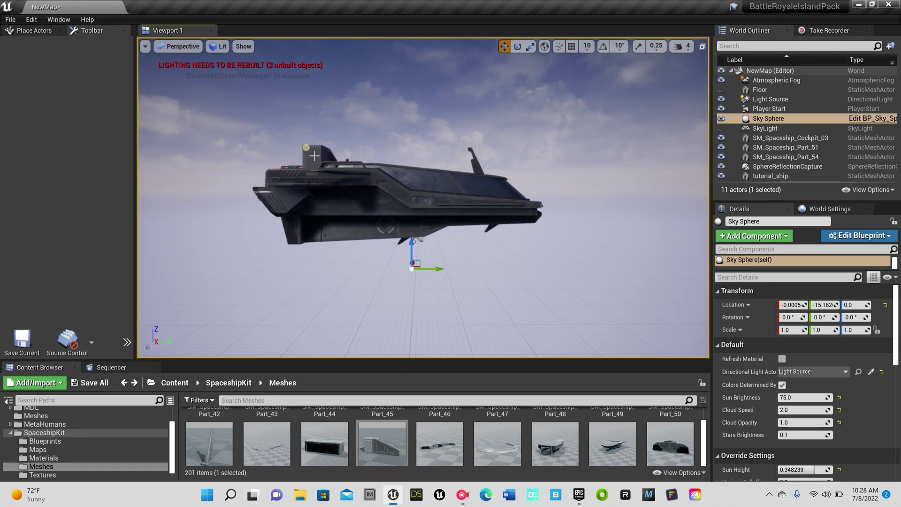
- Select SM_Spaceship_Cockpit_03, SM_Spaceship_Part_51 and SM_Spaceship_Part_54 together
ctrl+click(312, 188)
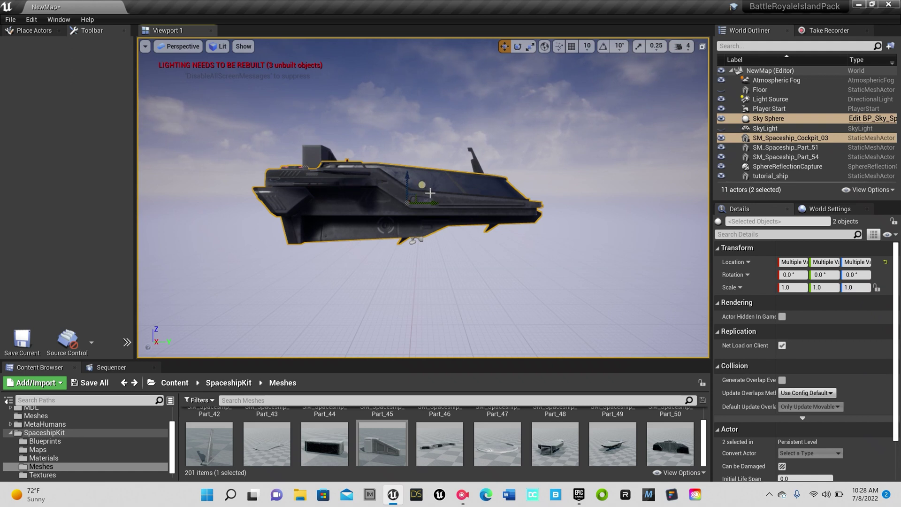
click(553, 182)
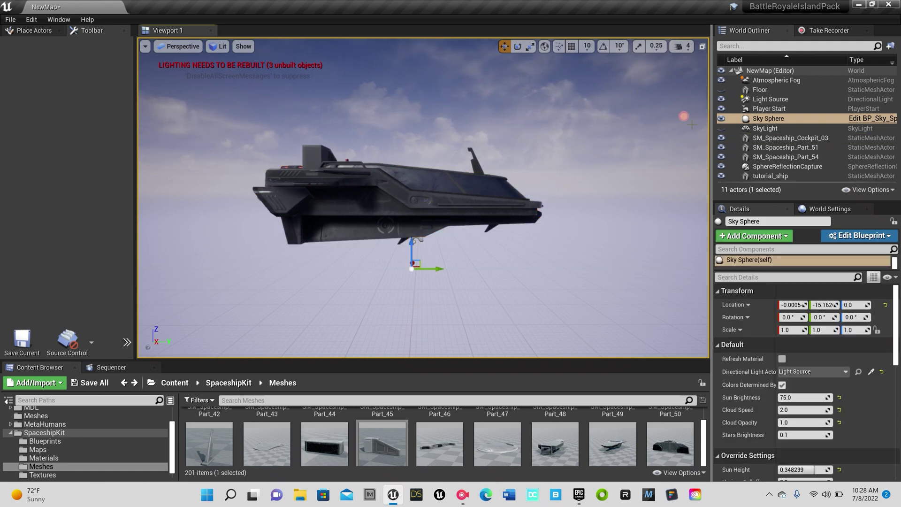
click(757, 121)
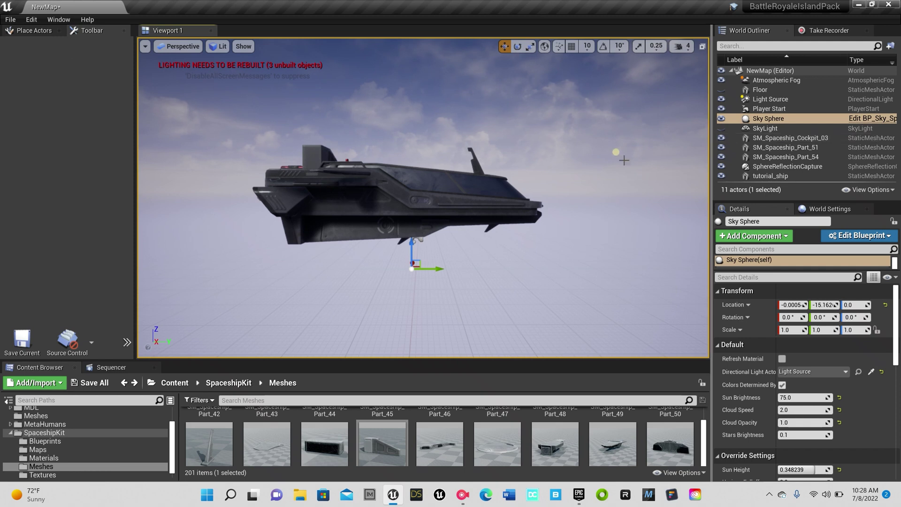
click(481, 197)
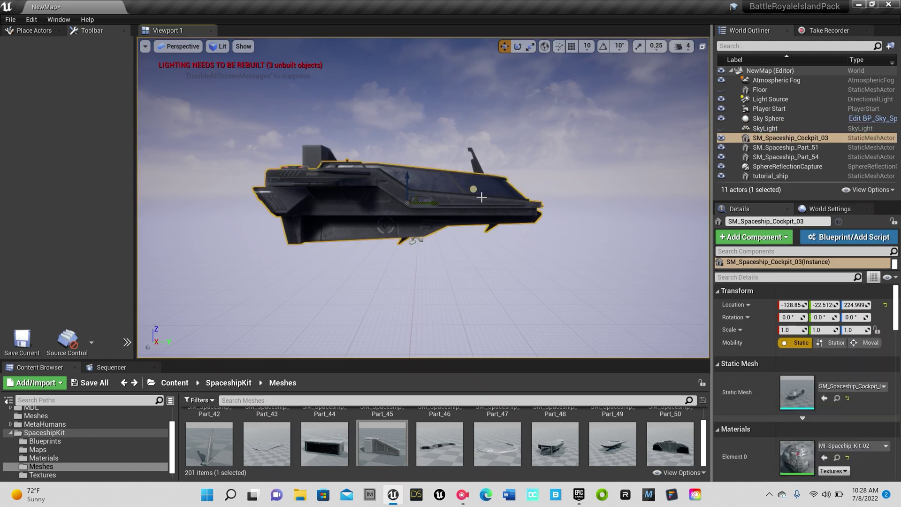
ctrl+click(477, 167)
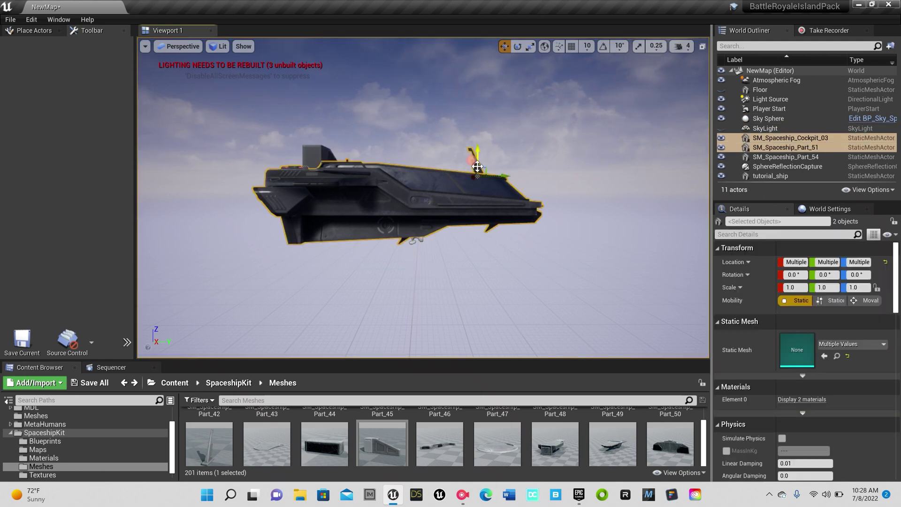
ctrl+click(310, 162)
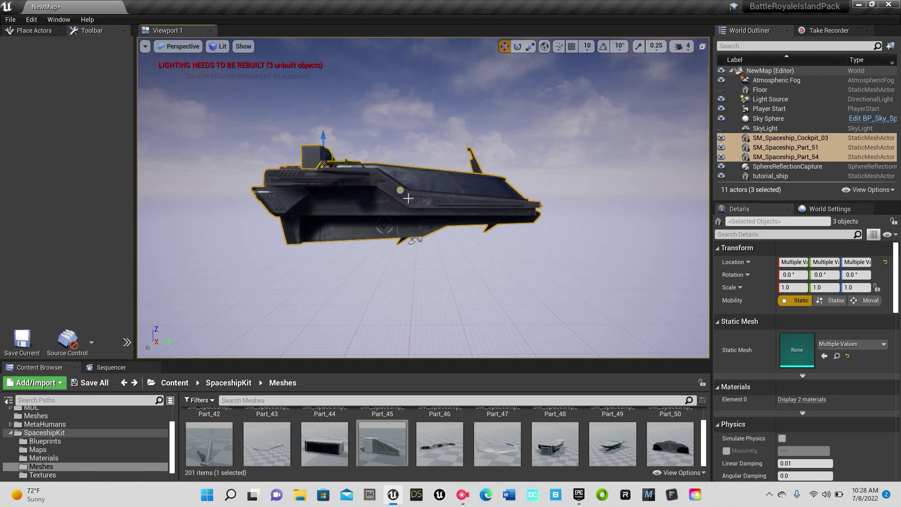
right_click(409, 198)
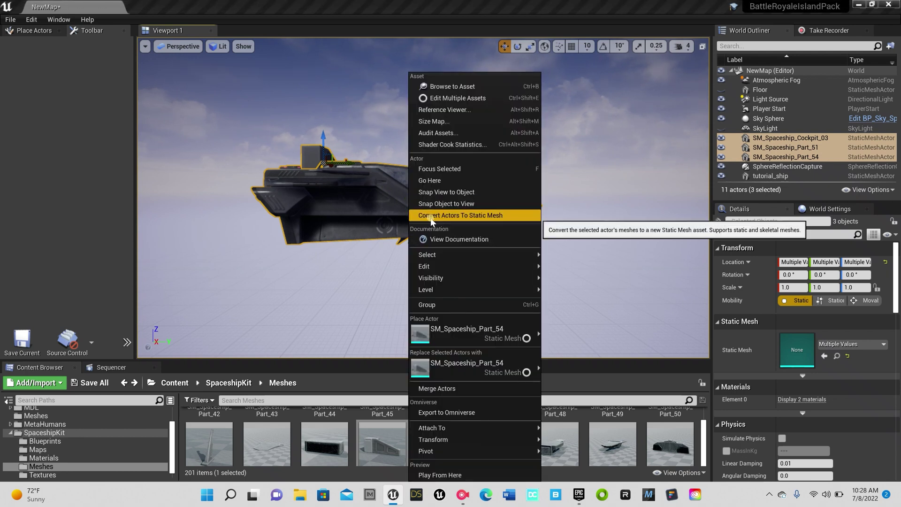
- Convert the three selected ship actors into one static mesh named Ship3 in Meshes
click(482, 220)
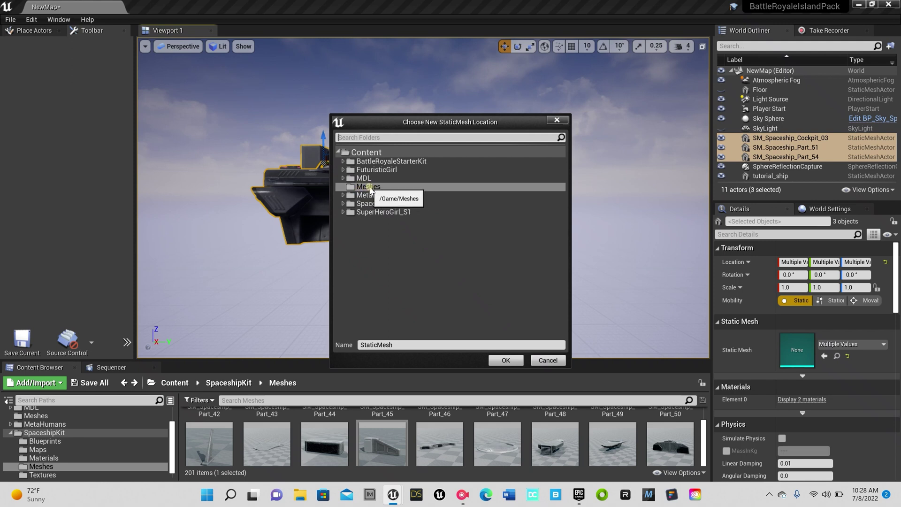
click(394, 344)
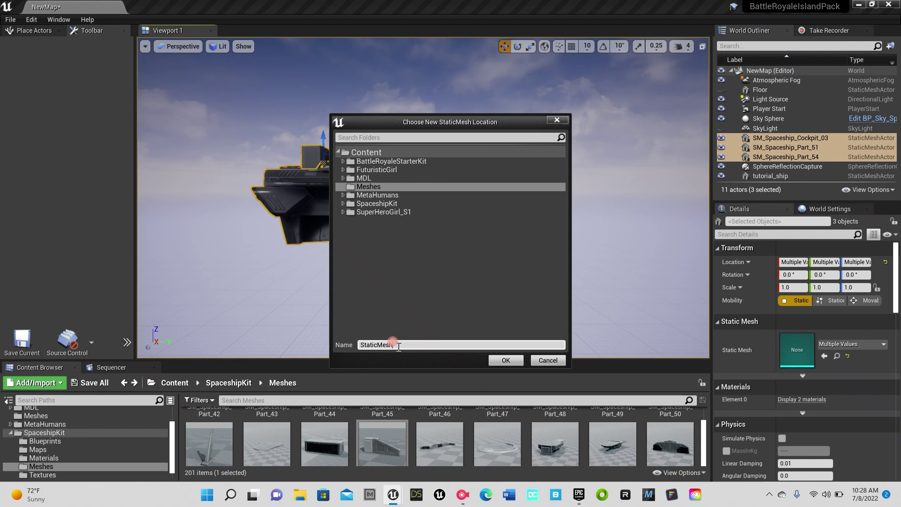
drag(399, 346, 354, 346)
text(Ship3)
click(505, 361)
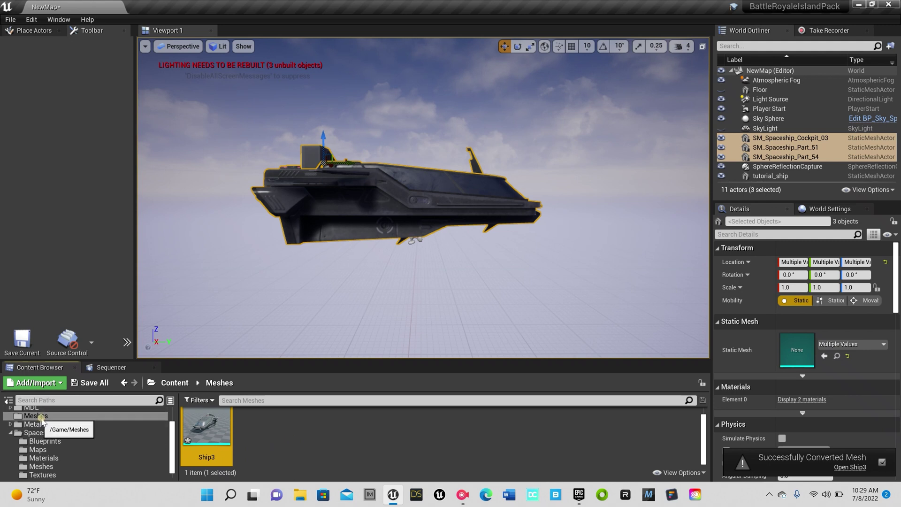
- Place Ship3 in the level below the original ship and shift the original sideways
mouse_move(206, 431)
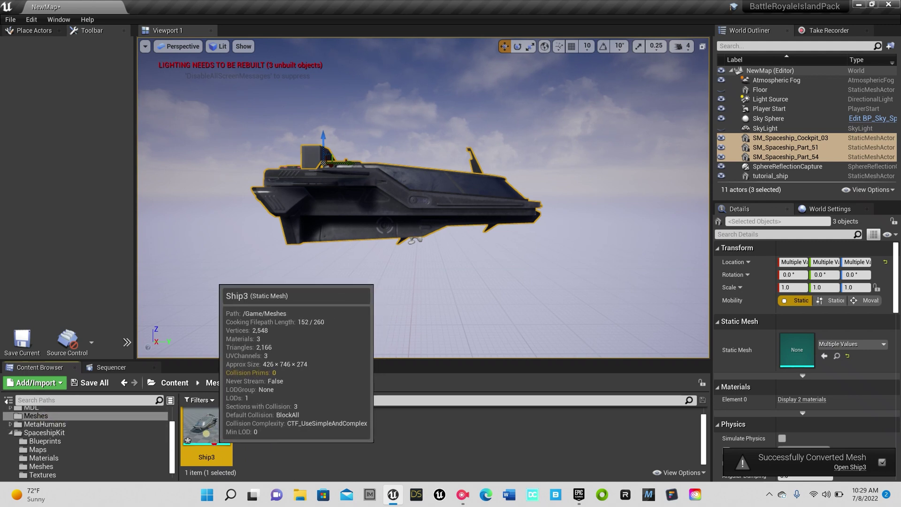
drag(206, 431, 446, 286)
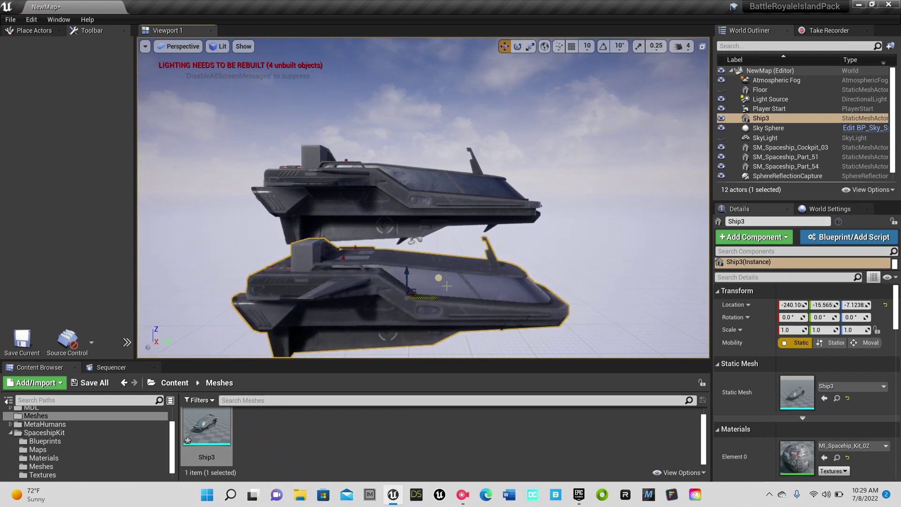
click(425, 210)
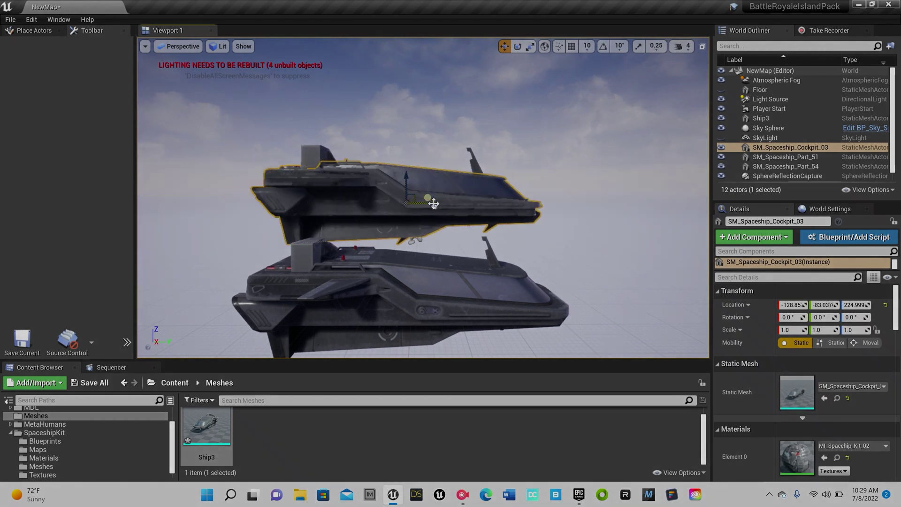
drag(434, 203, 444, 192)
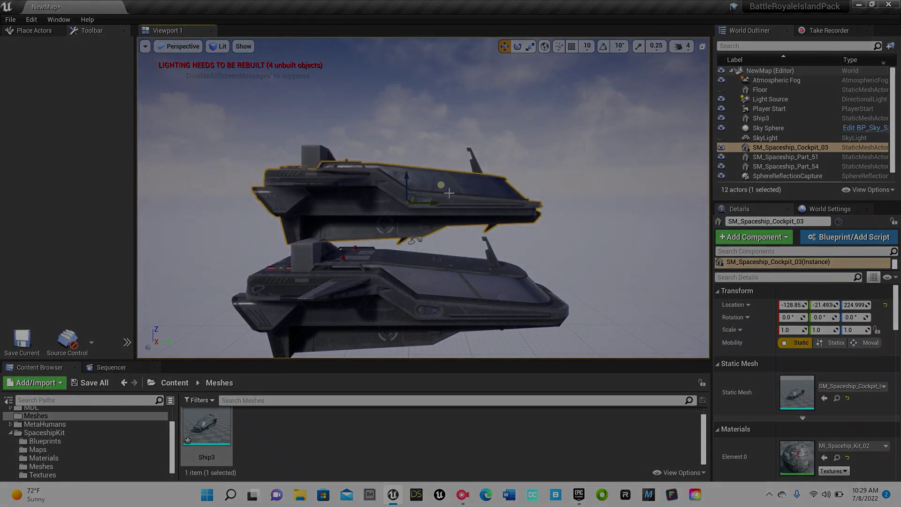
- Try raising Ship3 toward the original ship, then undo the move
click(446, 285)
drag(407, 275, 409, 194)
key(ctrl+z)
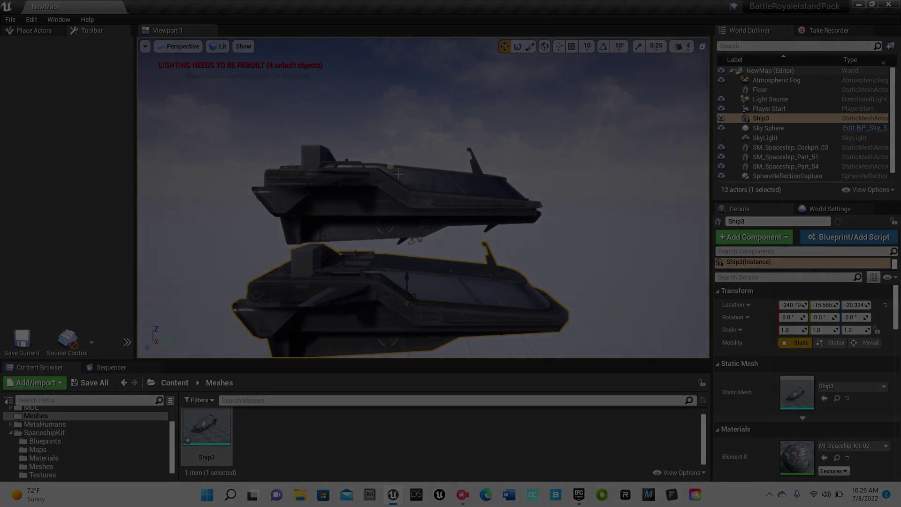
click(396, 198)
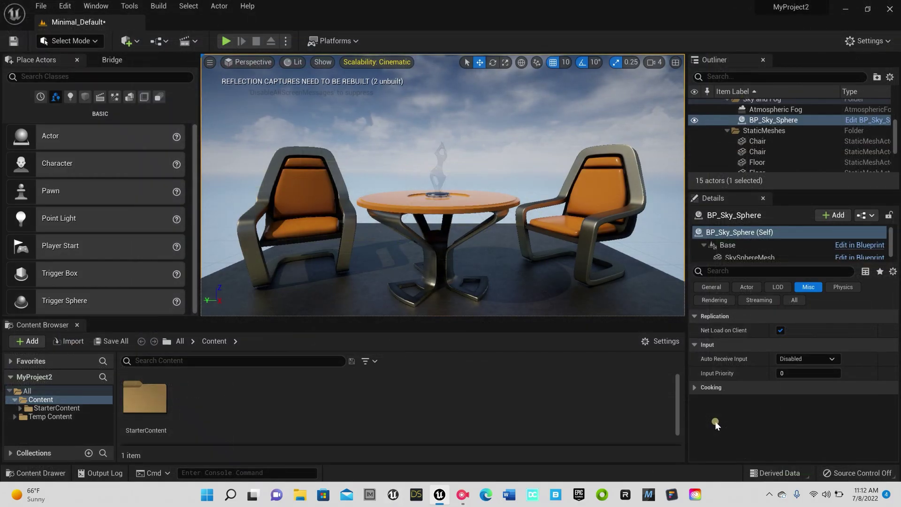
- Select the statue, left chair, table and right chair as one four-actor selection
click(319, 211)
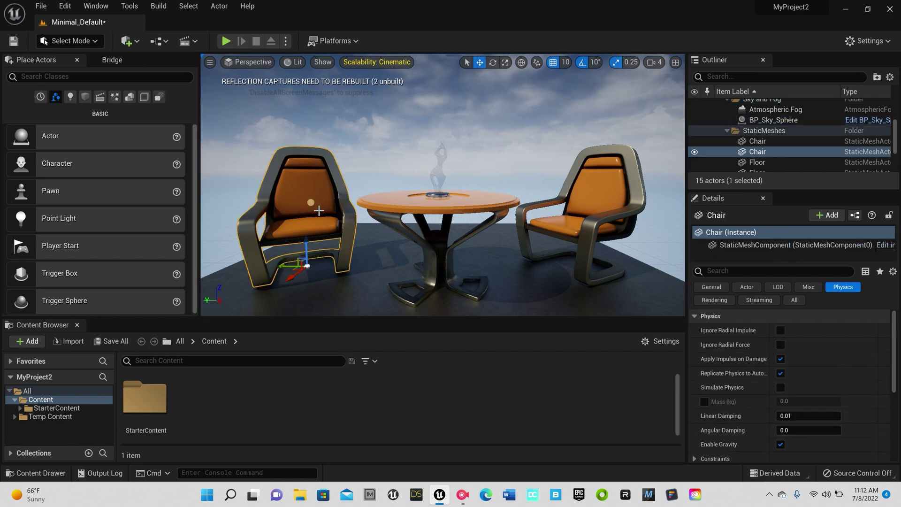
click(395, 209)
click(566, 225)
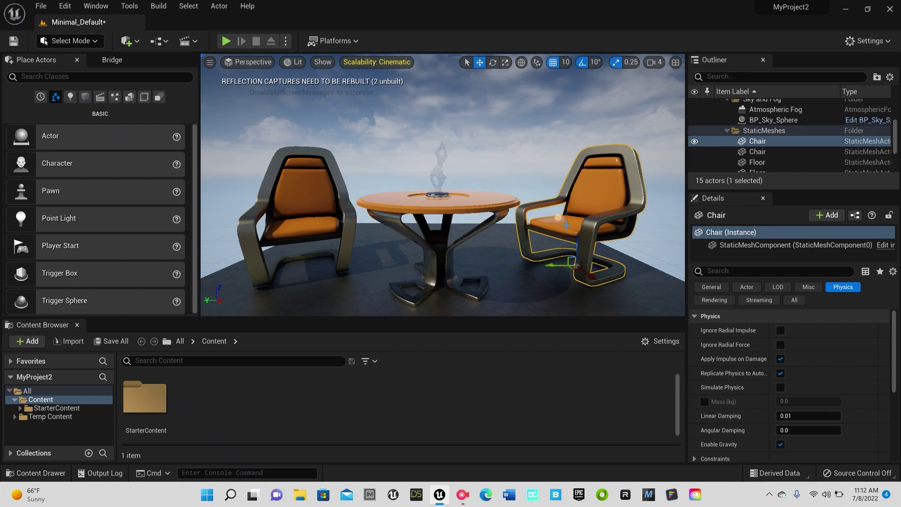
click(438, 174)
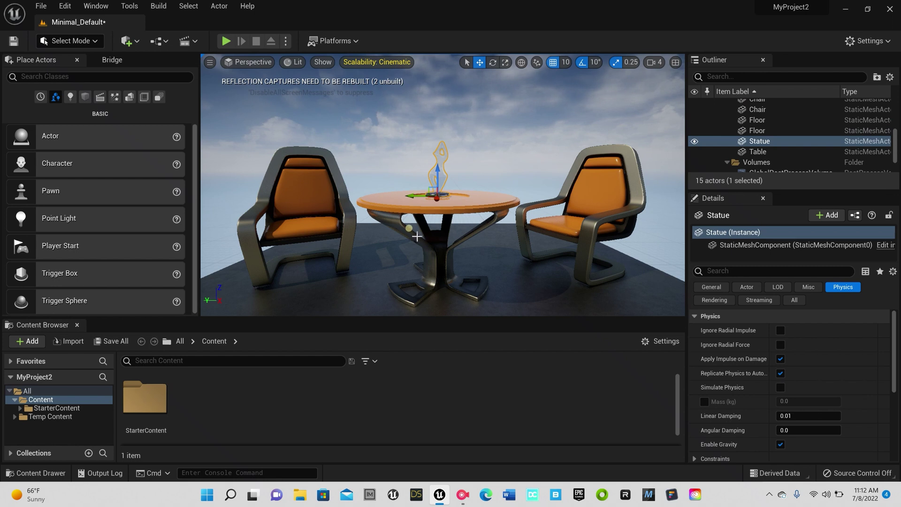
ctrl+click(309, 198)
ctrl+click(397, 213)
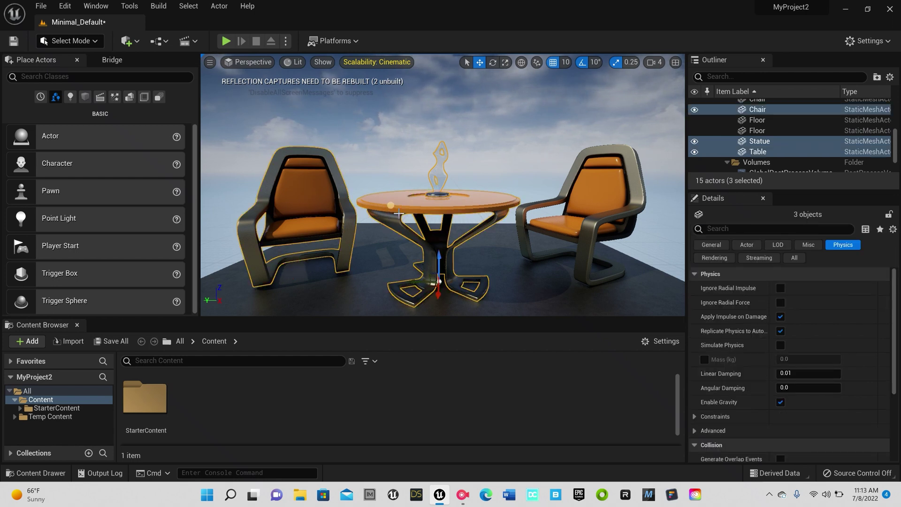
ctrl+click(588, 201)
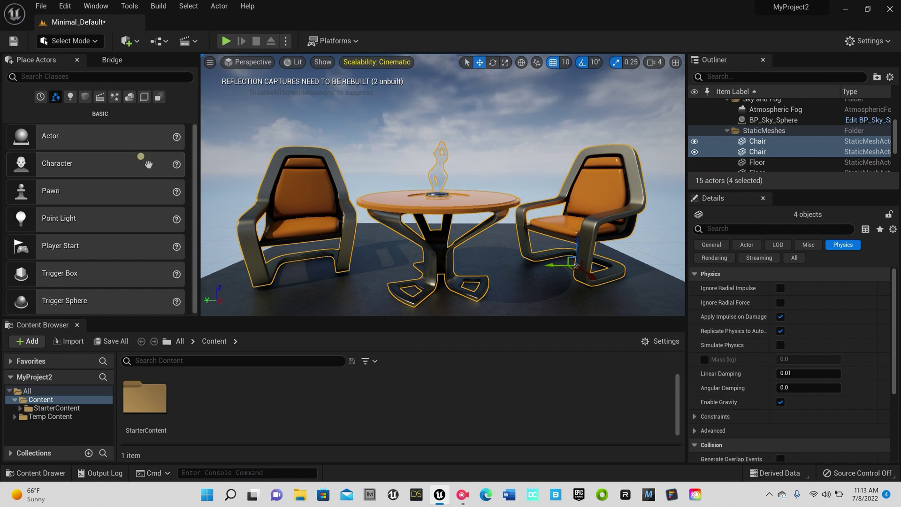
click(129, 5)
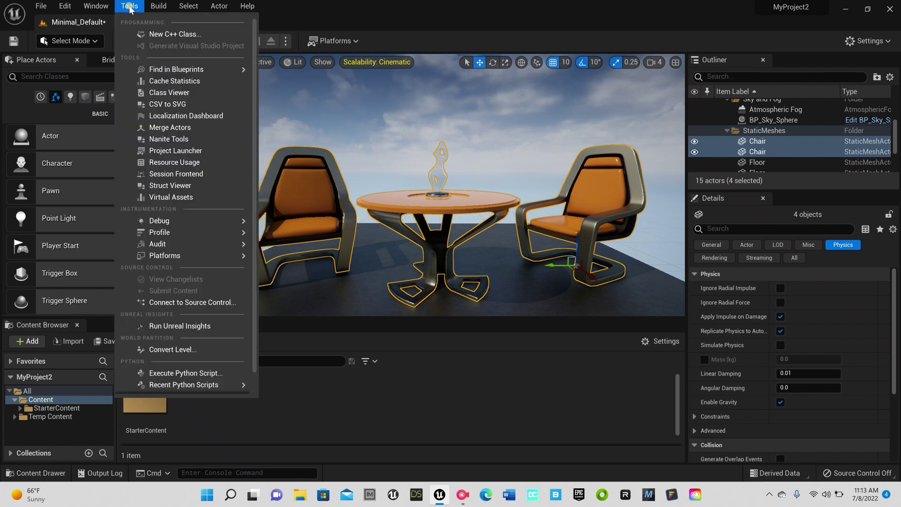
- Open Merge Actors, expand Merge Settings, and leave Generate Nanite Enabled Mesh unchecked
click(165, 131)
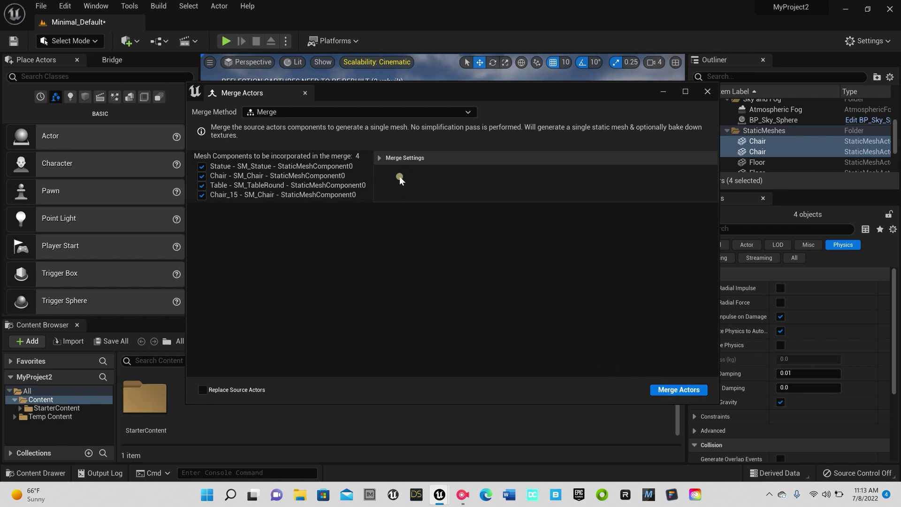
click(386, 162)
click(380, 160)
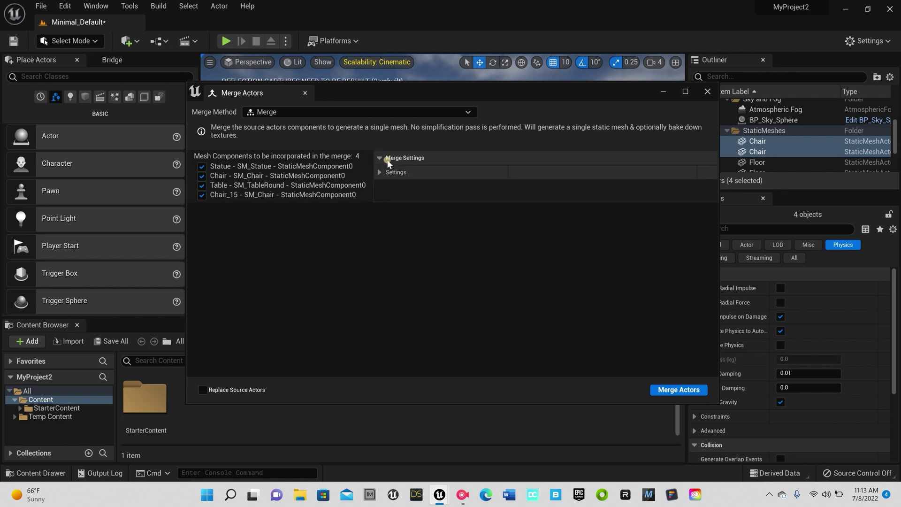
click(380, 173)
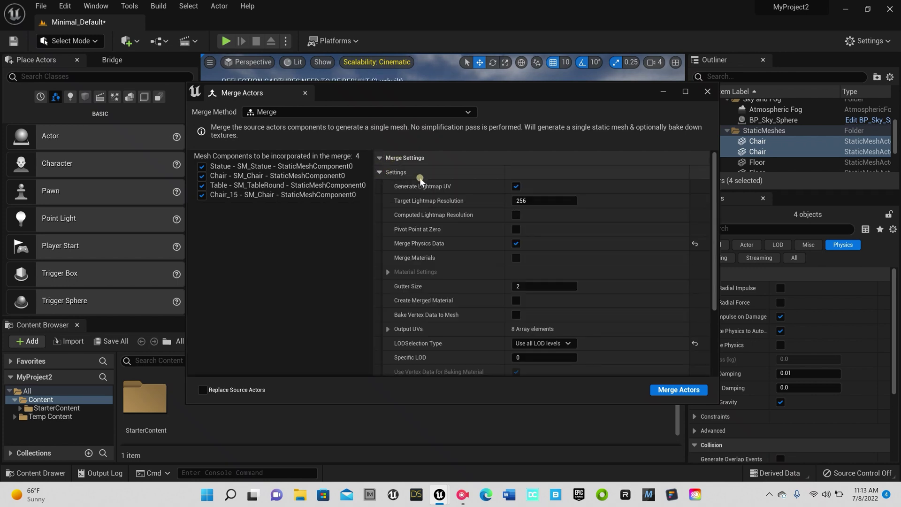
scroll(520, 211, down, 5)
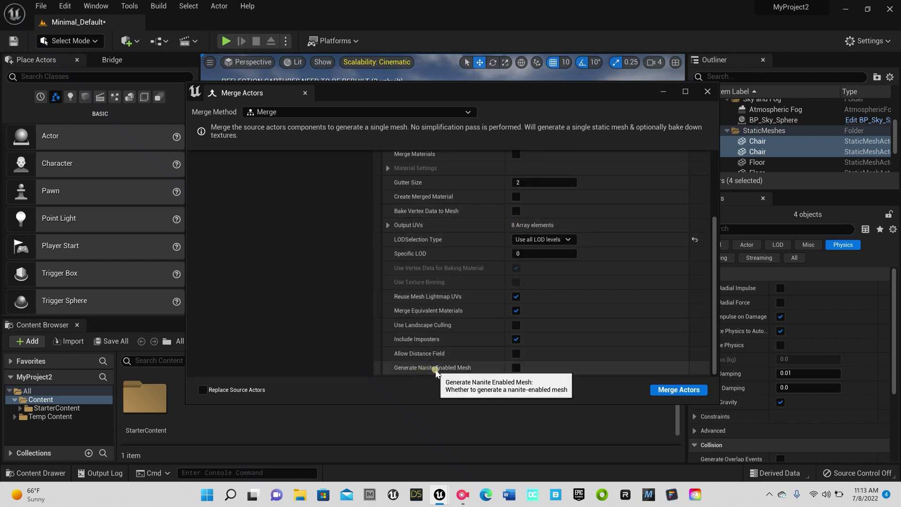
click(515, 369)
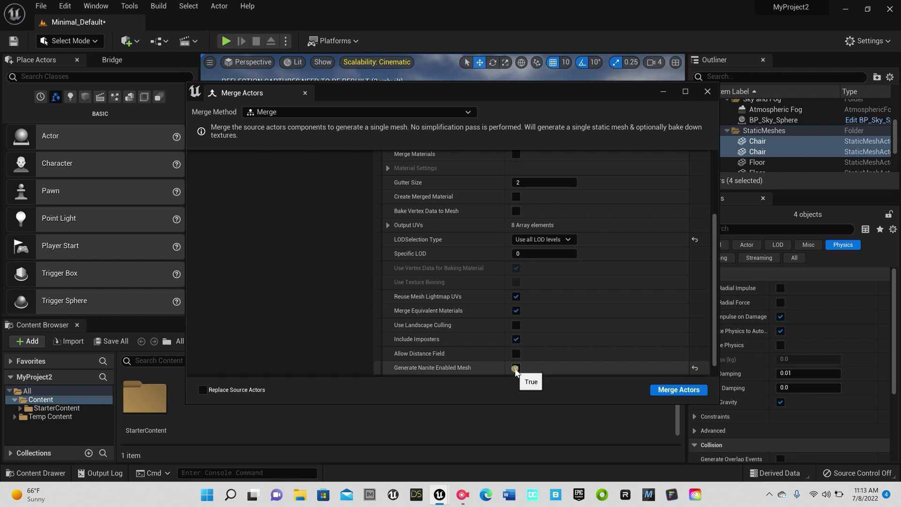
click(515, 369)
click(515, 369)
click(515, 369)
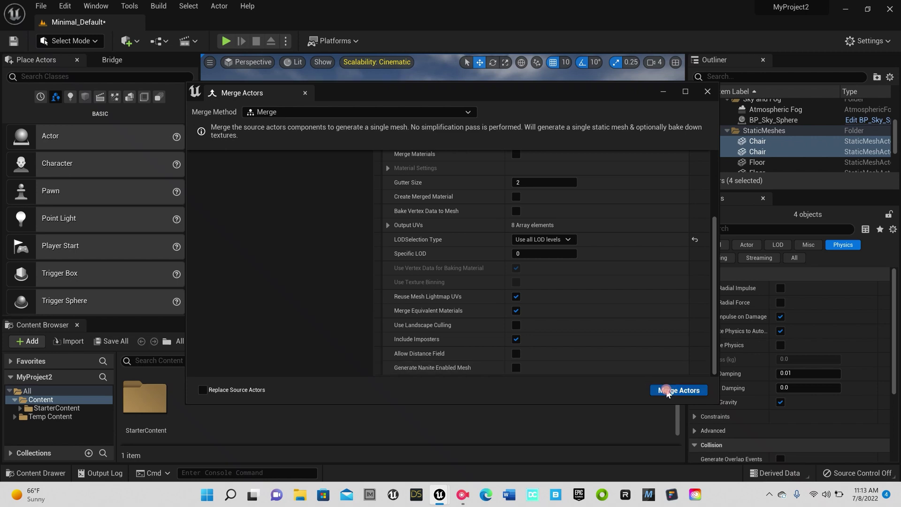
click(654, 382)
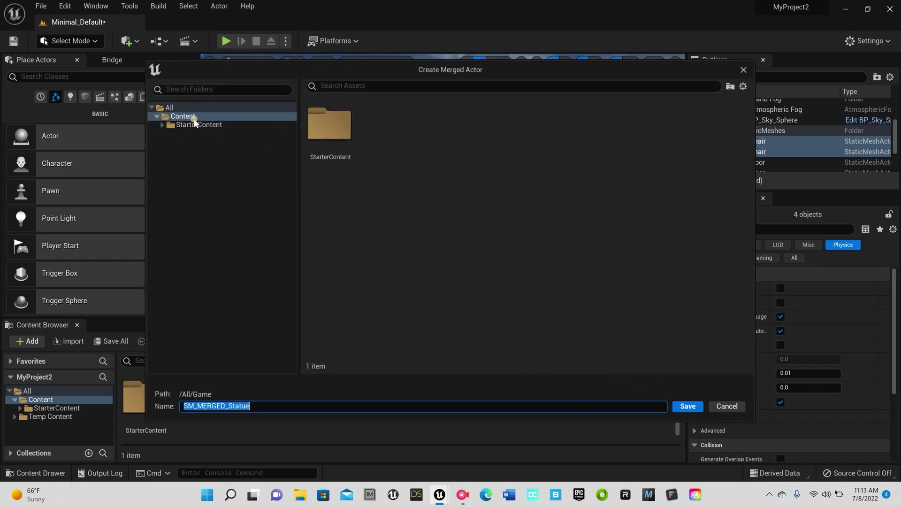
- Save the merged mesh as 1mesh in the Content folder
click(161, 124)
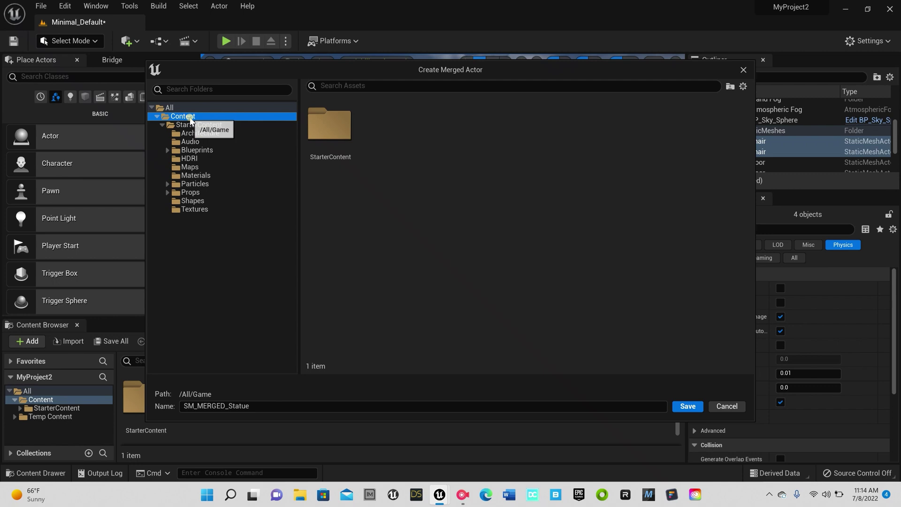
click(187, 117)
click(156, 116)
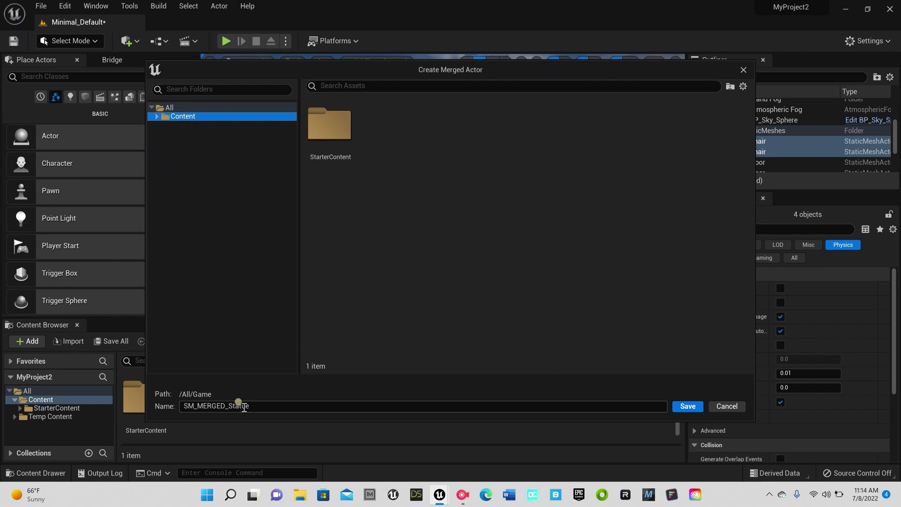
drag(261, 409, 176, 403)
text(1)
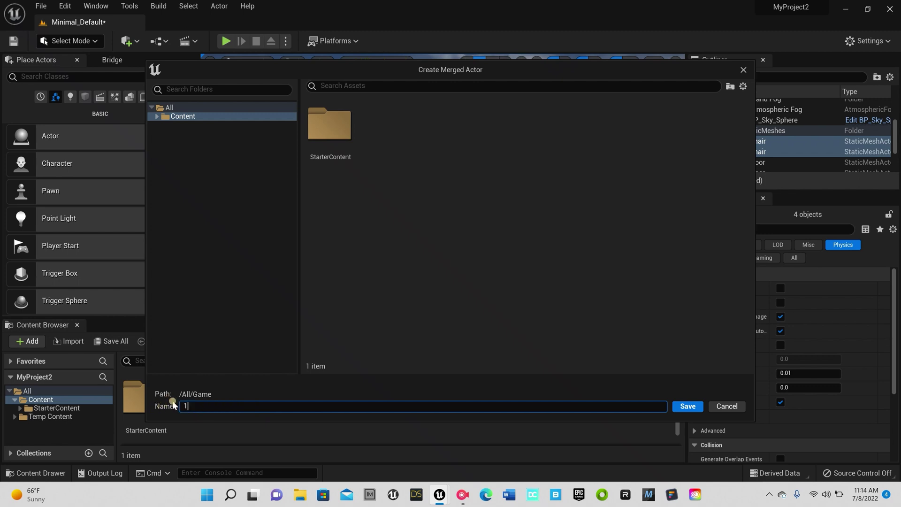
text(mesh)
click(687, 406)
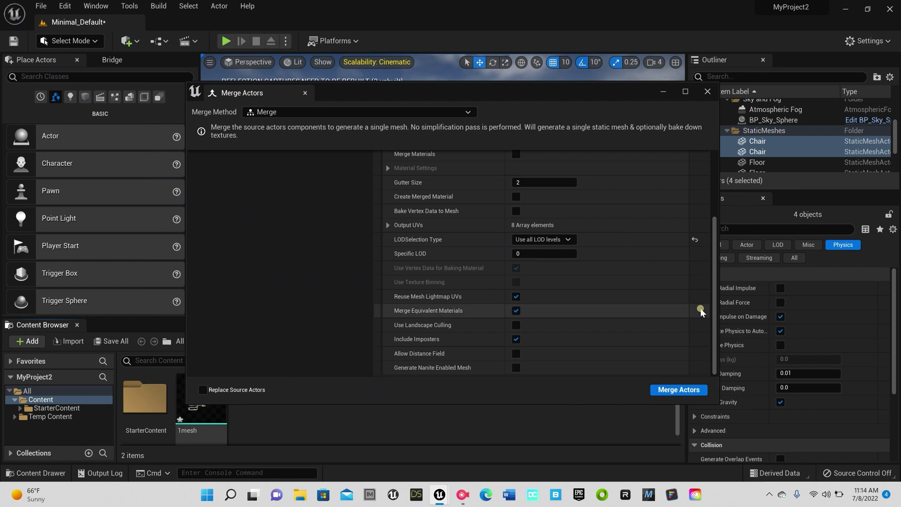
- Close the Merge Actors window and drag the 1mesh asset toward the viewport
click(707, 92)
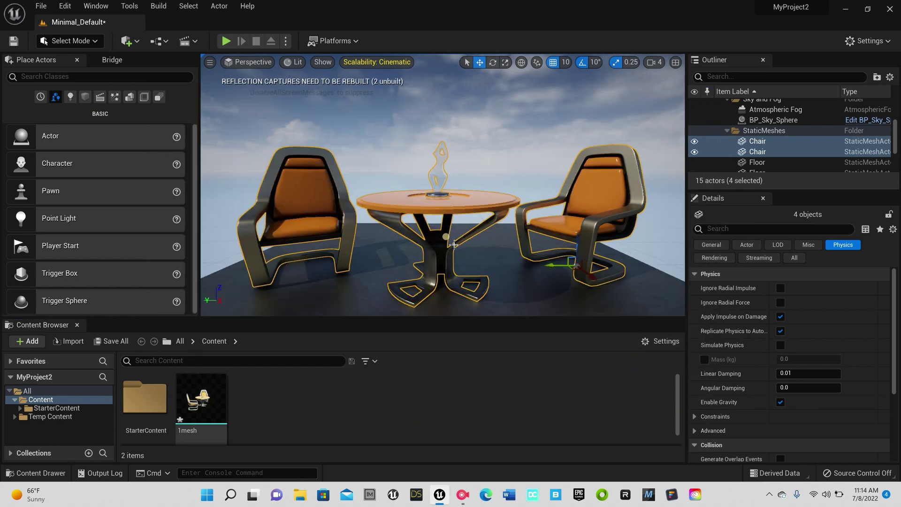
scroll(453, 244, down, 3)
click(361, 217)
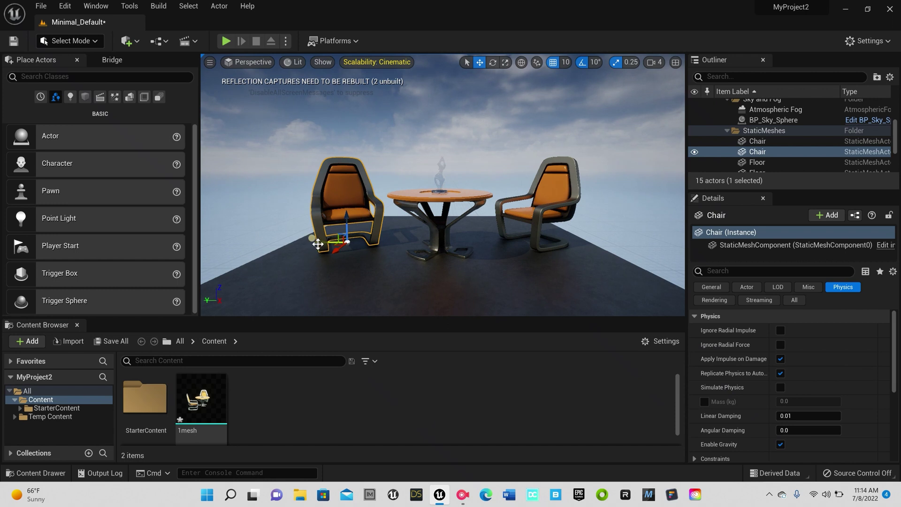
scroll(319, 243, down, 2)
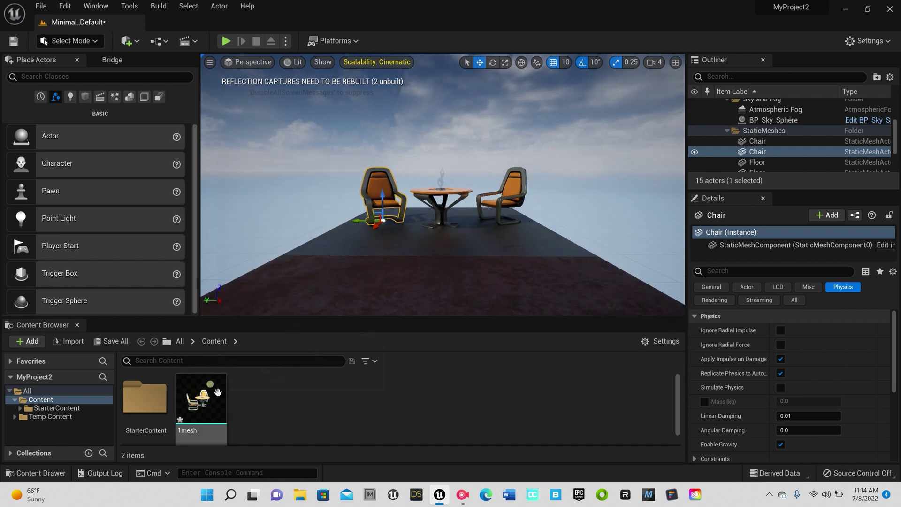
mouse_move(185, 427)
drag(184, 434, 409, 277)
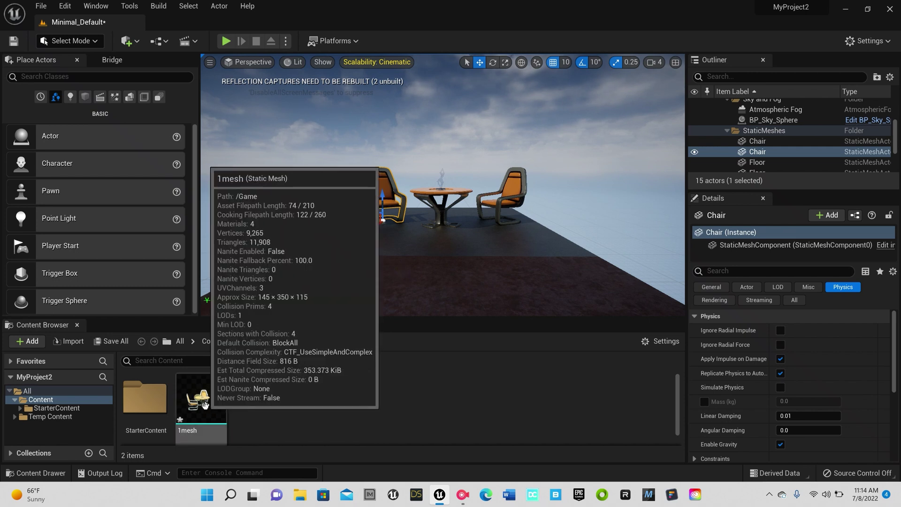
- Place 1mesh in front of the originals, snap it to the floor with End, and slide it along Y
scroll(433, 285, down, 1)
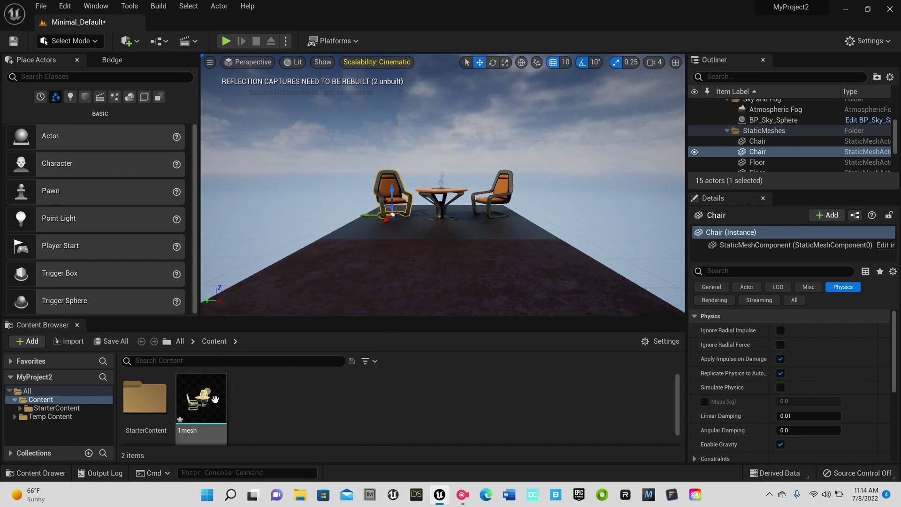
drag(199, 404, 438, 256)
key(End)
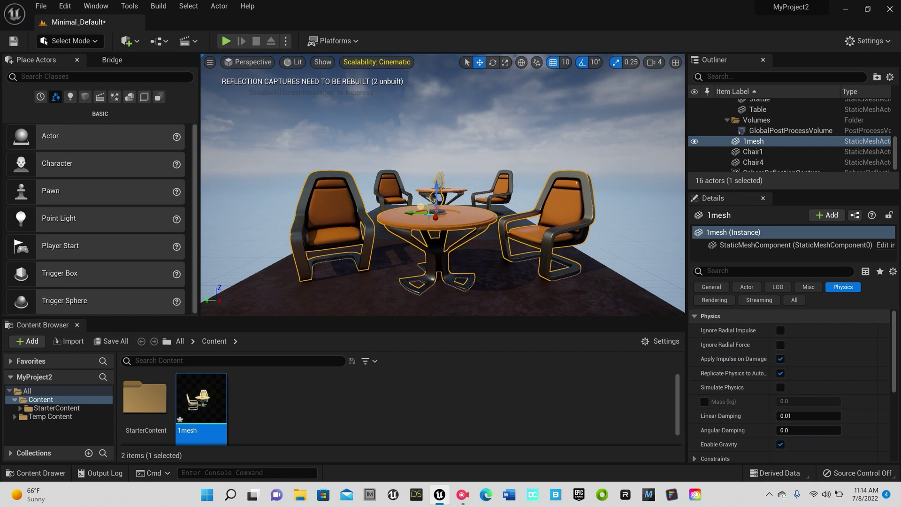
drag(404, 212, 414, 218)
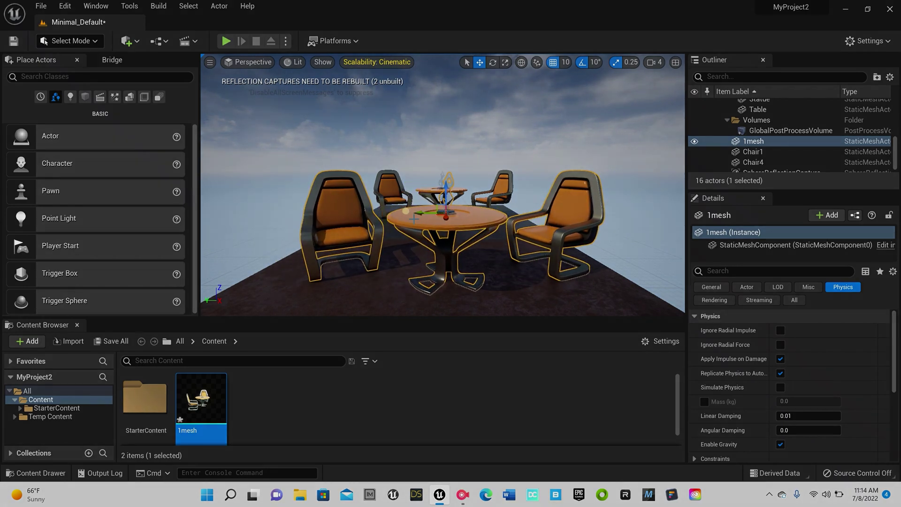